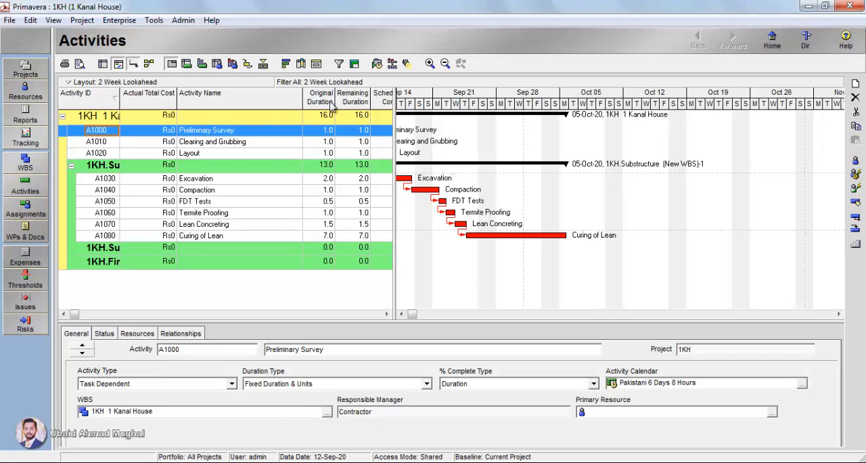
- Open the enterprise calendars list and select the Pakistani 6 Days 8 Hours global calendar
click(119, 20)
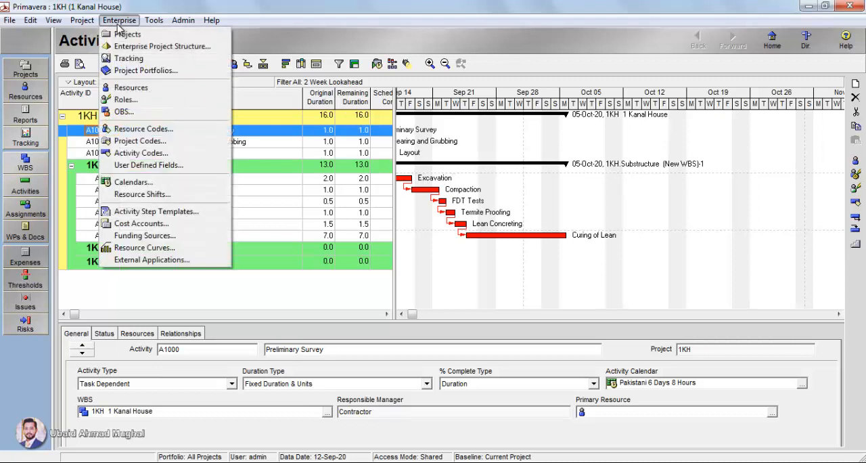
click(181, 188)
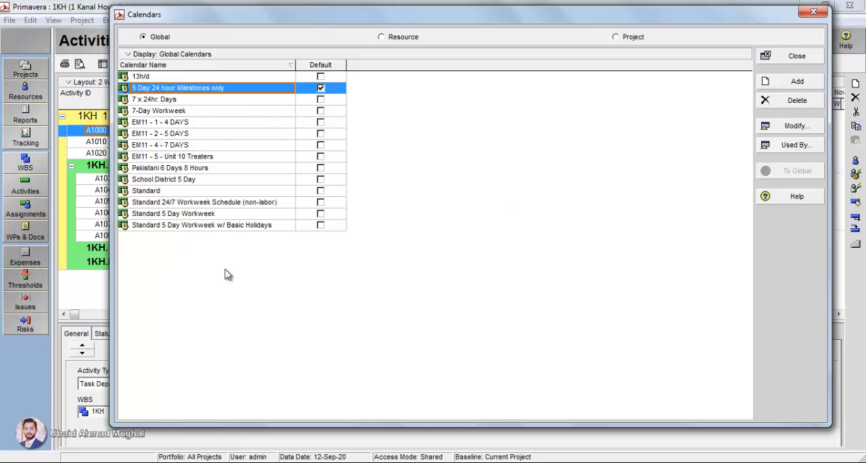
click(152, 170)
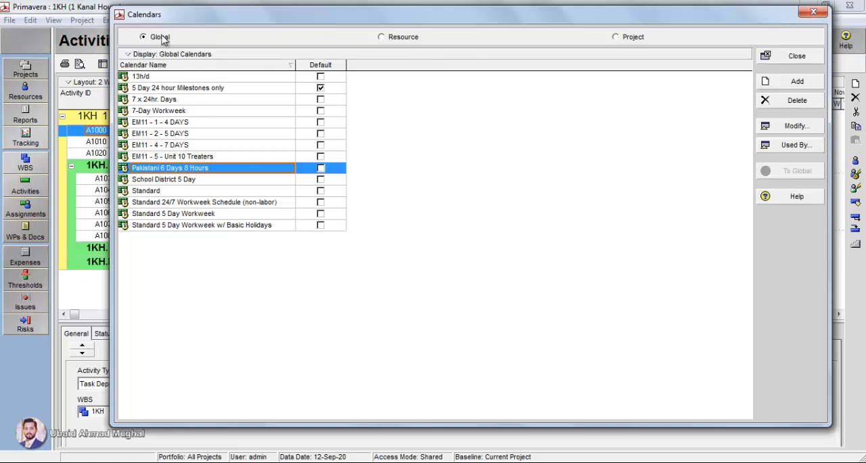
- Look through the resource and project calendar lists, and return to the global calendars
click(401, 38)
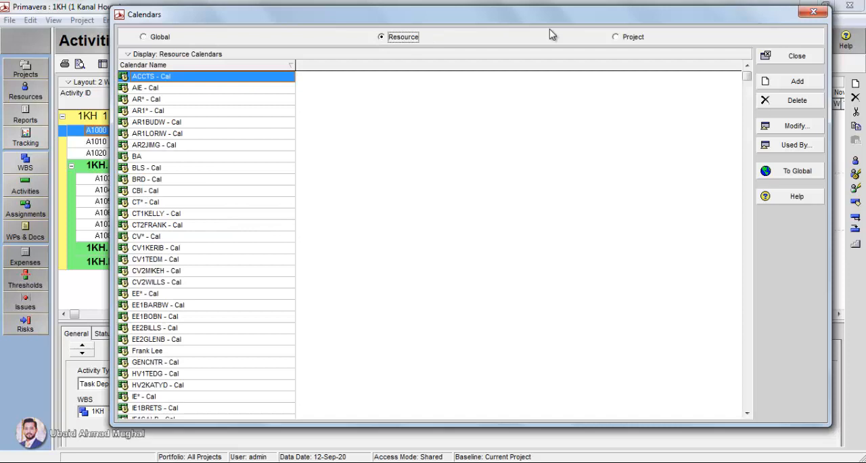
click(633, 37)
click(410, 38)
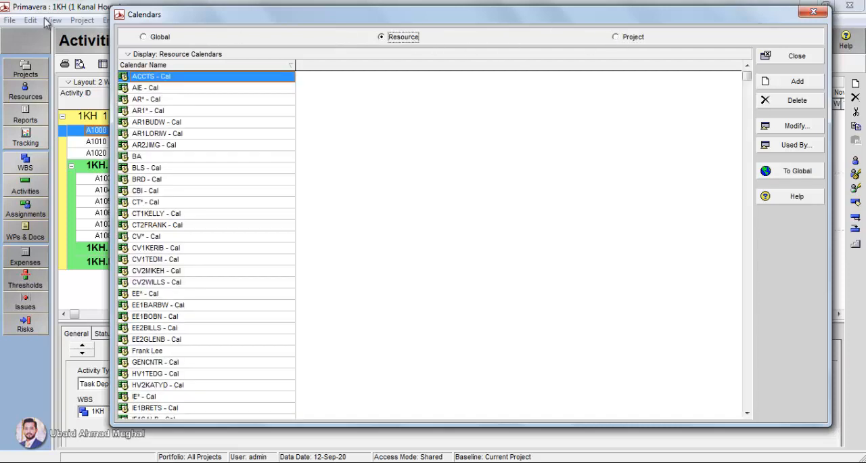
click(159, 38)
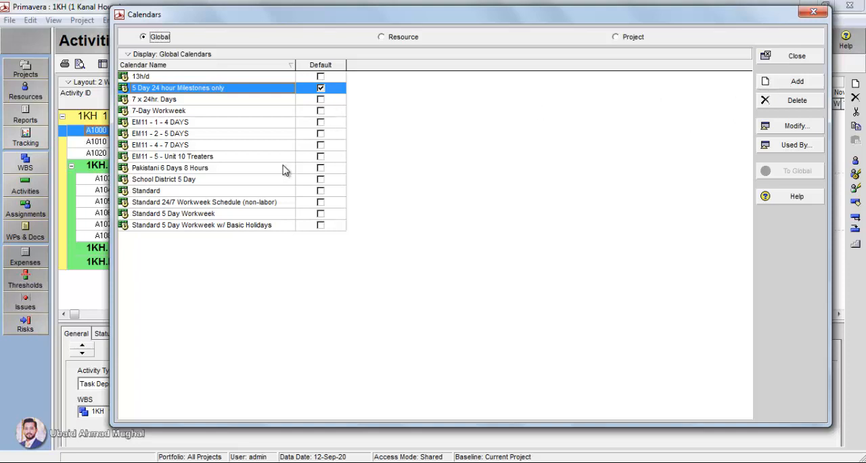
- Add a global calendar copied from Standard 5 Day Workweek and name it My Project Calendar
click(203, 214)
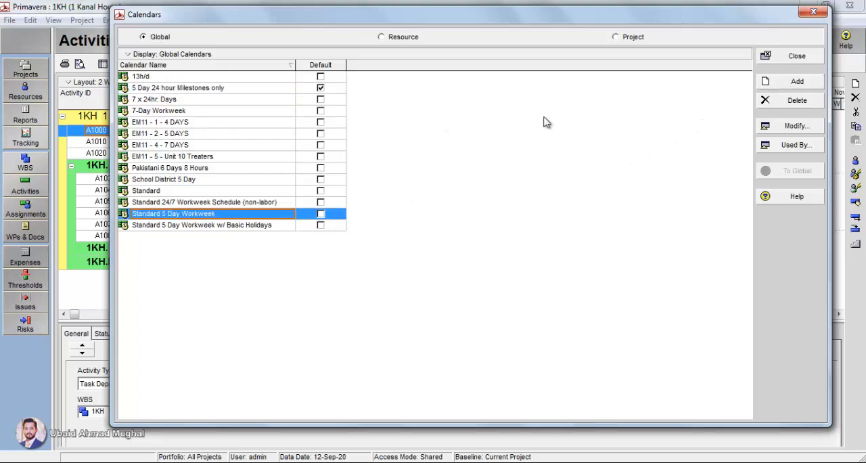
click(798, 82)
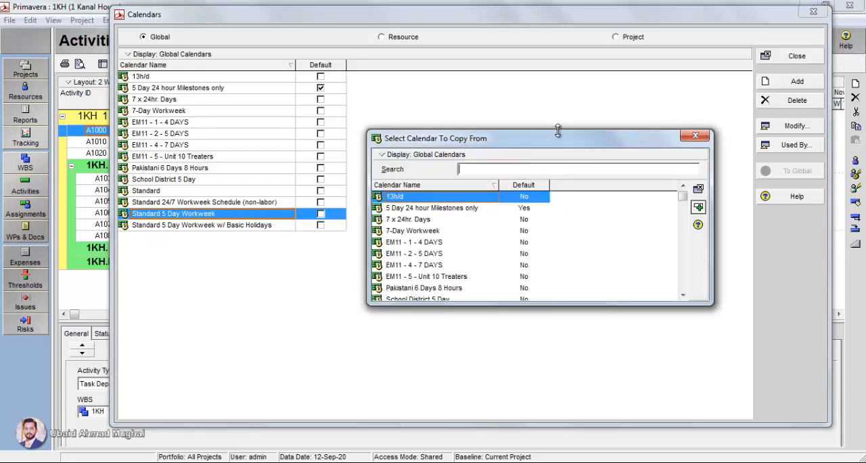
drag(558, 130, 553, 159)
click(683, 295)
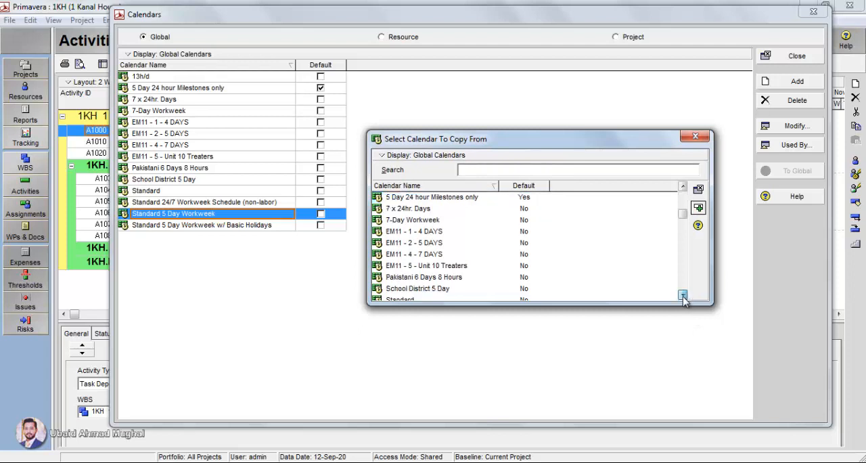
click(434, 277)
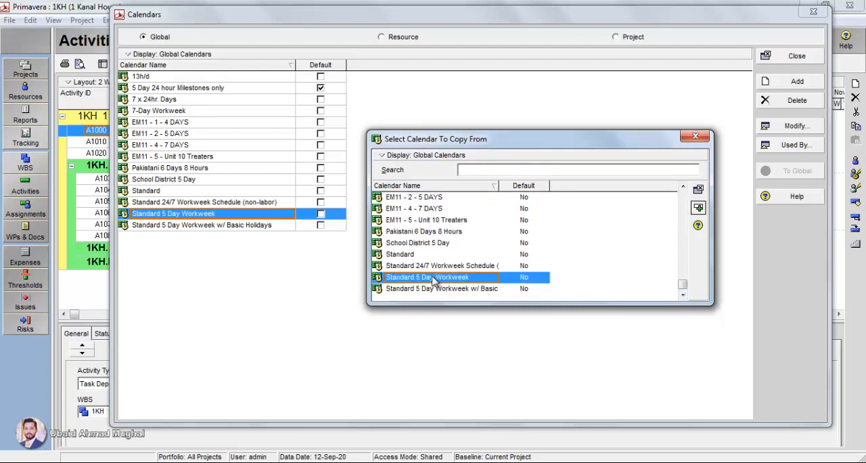
click(699, 210)
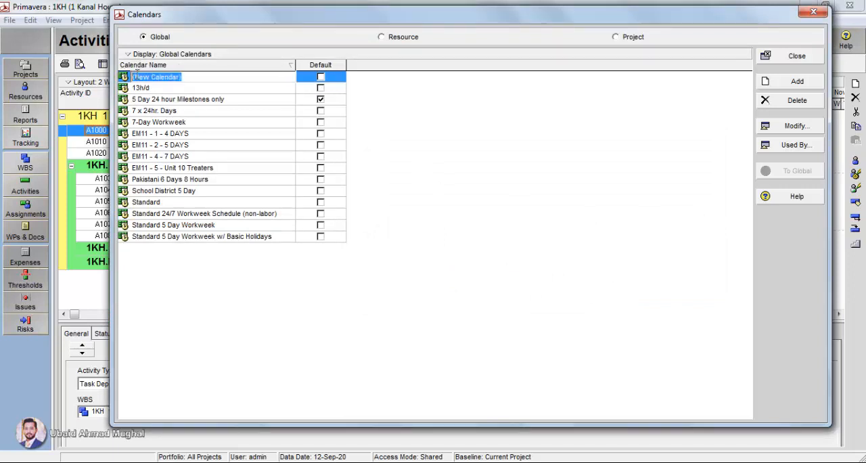
text(My Project)
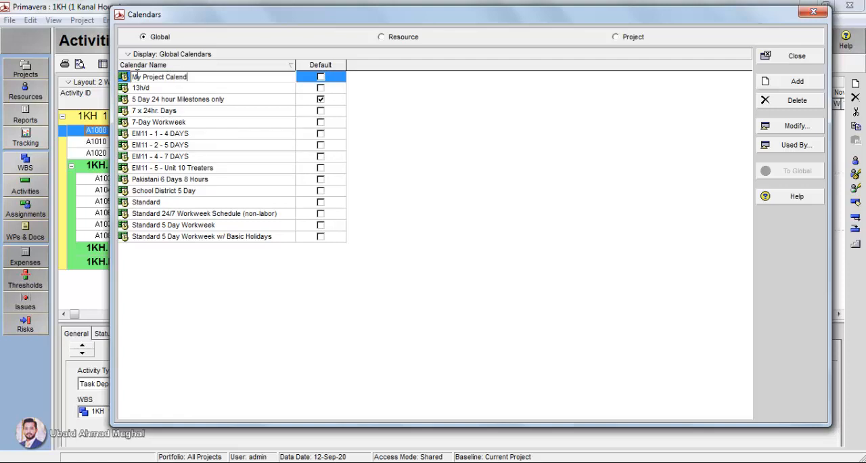
click(502, 223)
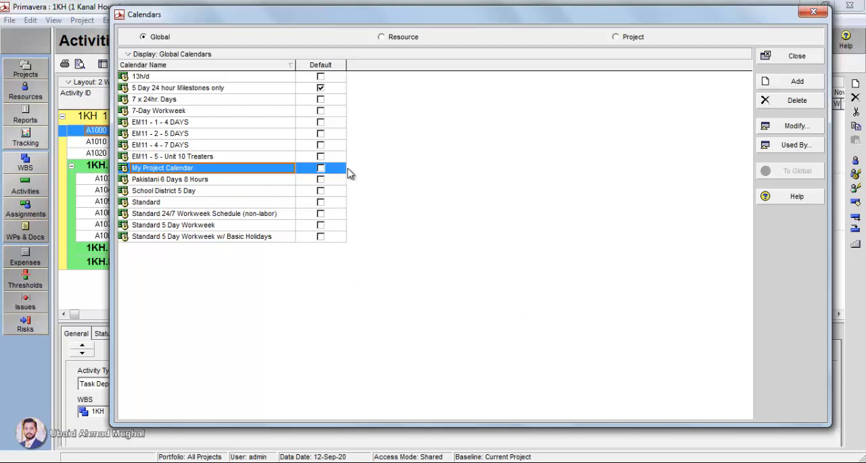
- Open My Project Calendar for modification, check the detailed hourly view, and return to total work hours per day
click(798, 131)
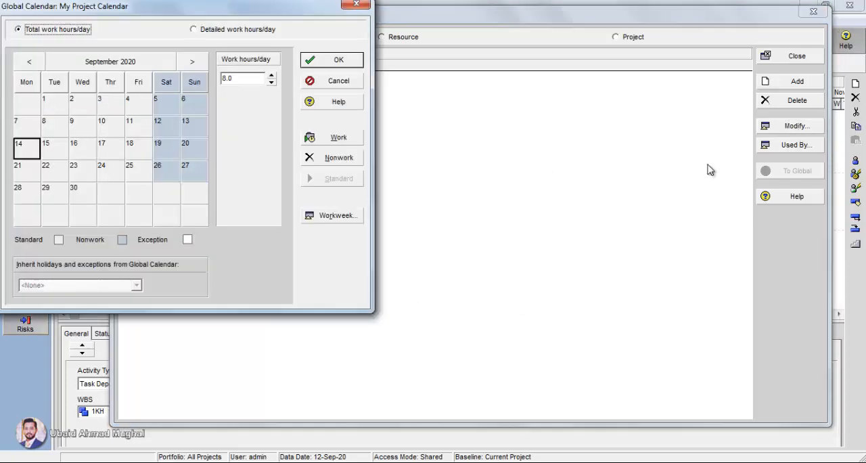
drag(209, 13, 592, 90)
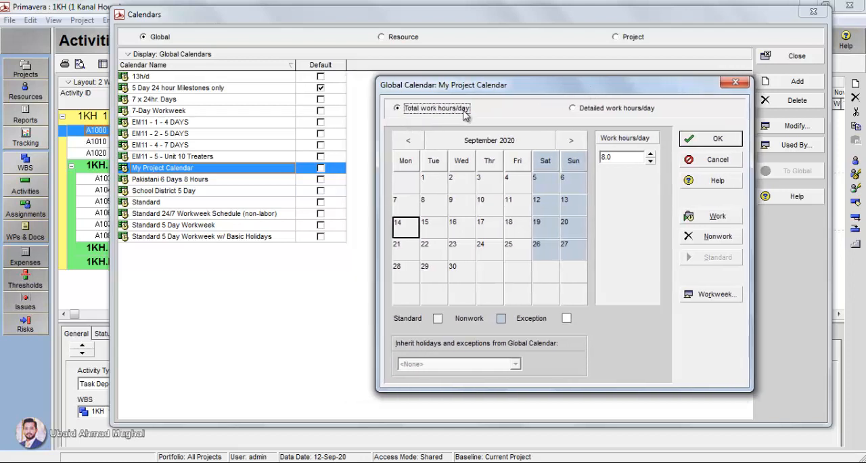
click(595, 110)
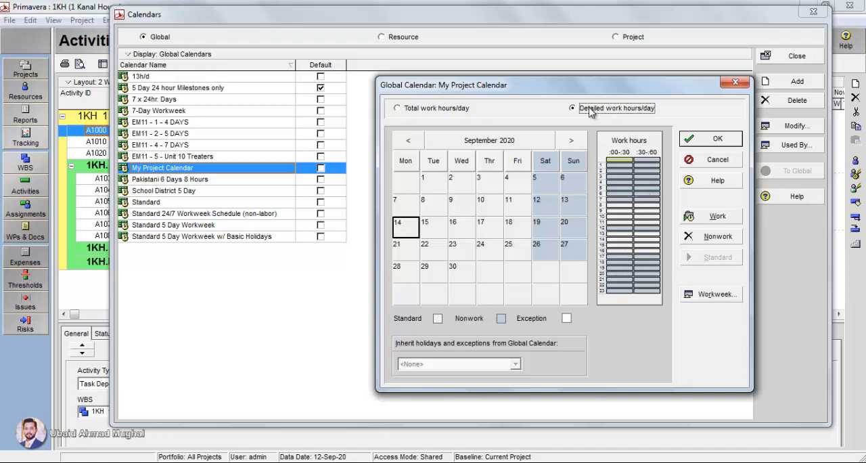
click(433, 111)
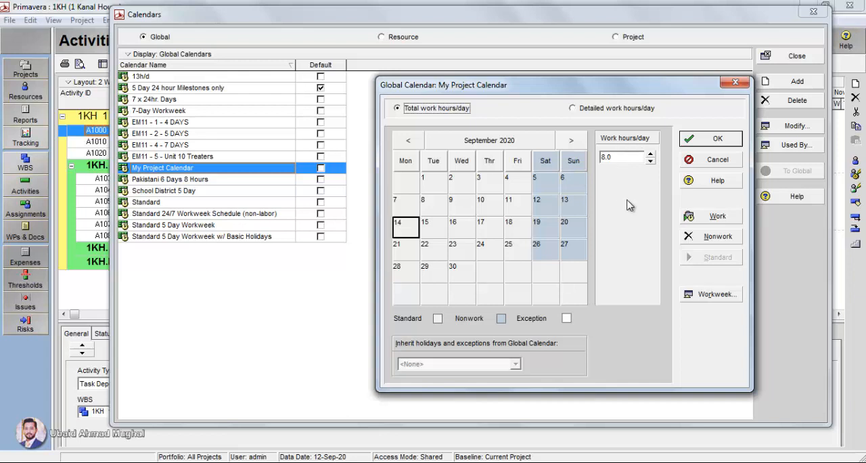
- Try raising and lowering the total work hours for 14 September 2020, ending back at 8.0
click(650, 154)
click(651, 153)
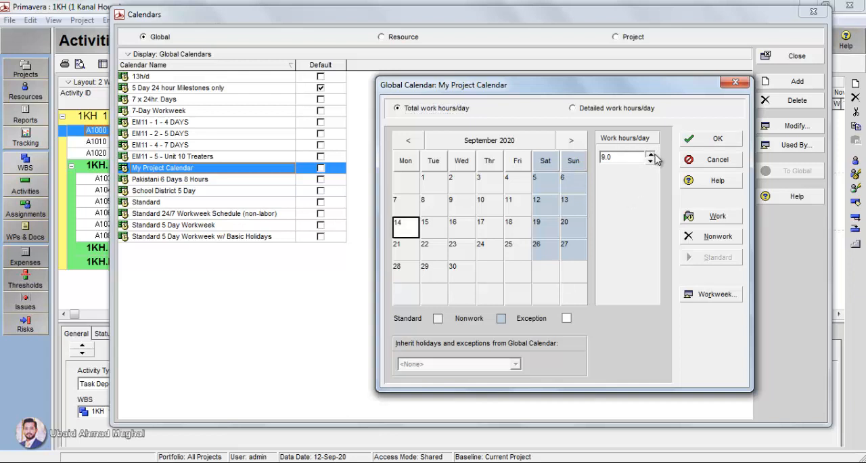
click(652, 154)
click(650, 154)
click(650, 154)
click(649, 163)
click(649, 162)
click(650, 162)
click(650, 162)
click(650, 163)
click(649, 155)
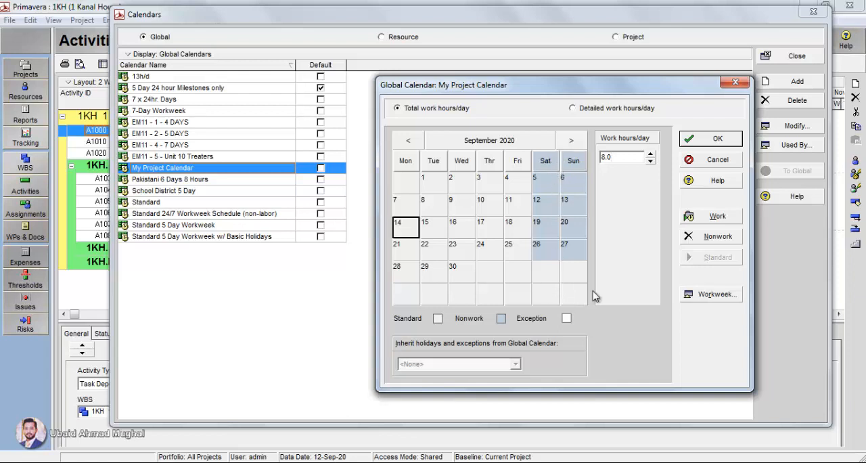
- Open the calendar's standard workweek hours, keeping Monday to Thursday at 8 hours and setting Friday to 7
click(717, 296)
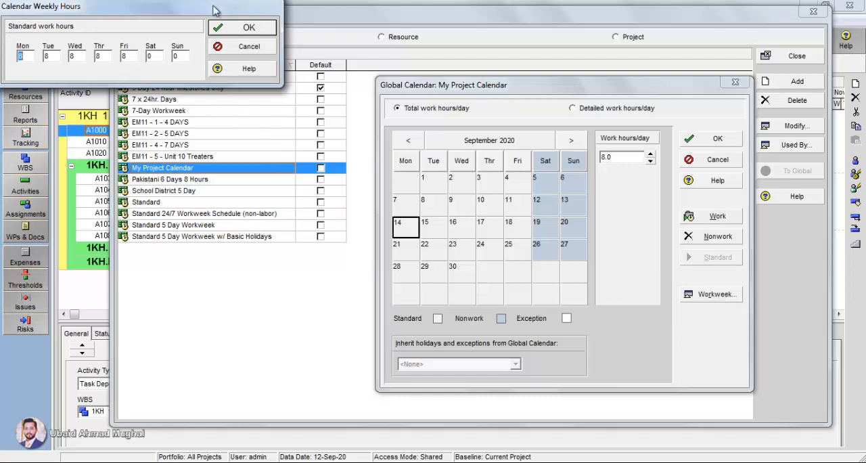
drag(216, 8, 525, 304)
drag(506, 284, 436, 243)
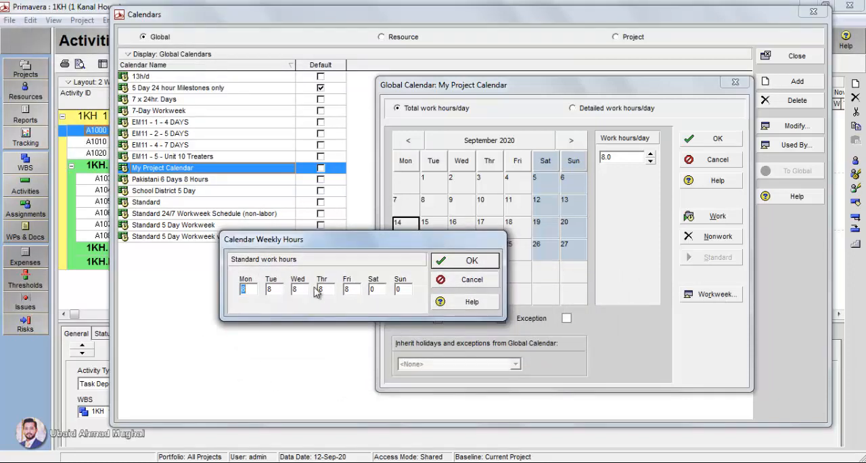
click(255, 287)
double_click(343, 290)
click(254, 290)
click(276, 289)
click(300, 289)
click(319, 290)
key(Tab)
- Set Saturday to 8 work hours and Sunday to 0, and confirm the weekly hours
double_click(372, 289)
text(8)
click(407, 292)
drag(446, 241, 385, 213)
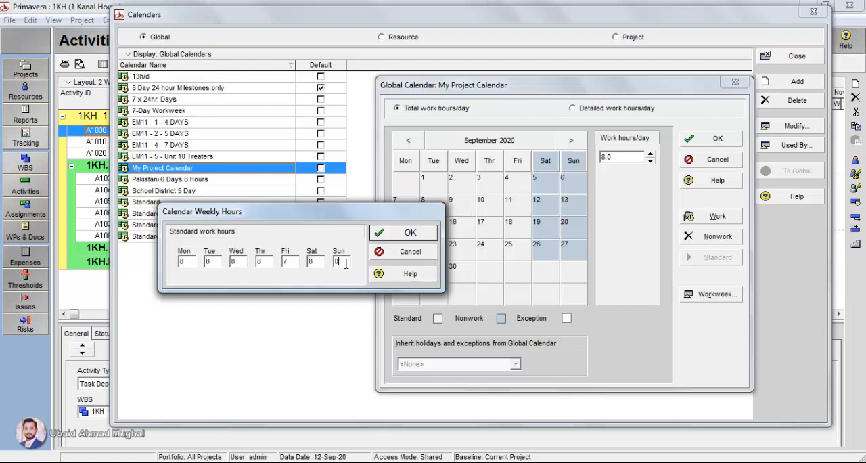
drag(346, 262, 334, 264)
text(0)
click(382, 237)
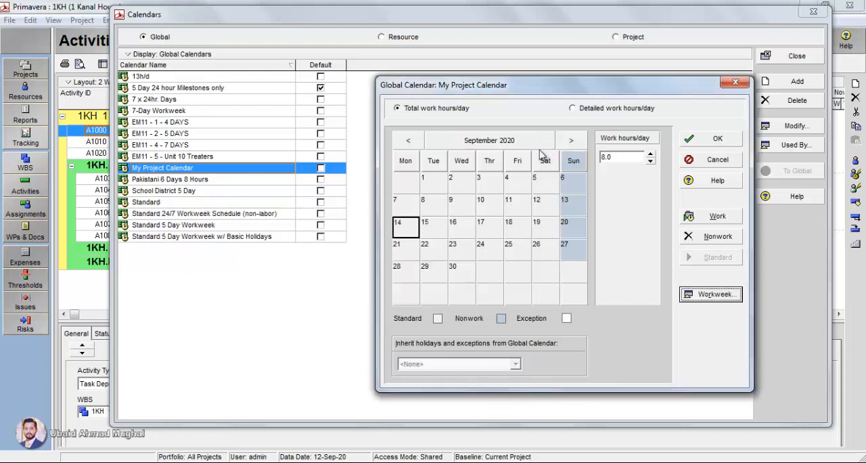
- Check a Saturday's work hours, browse the calendar's year view across neighbouring years, and return to September 2020
click(545, 202)
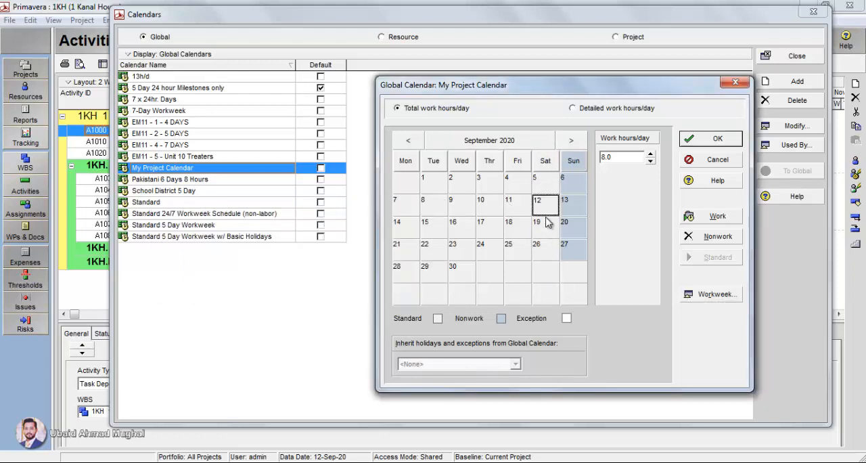
click(500, 145)
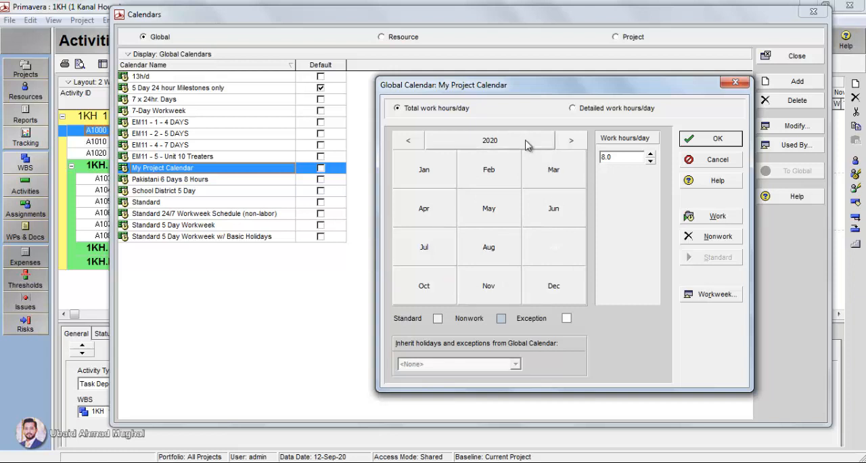
click(571, 141)
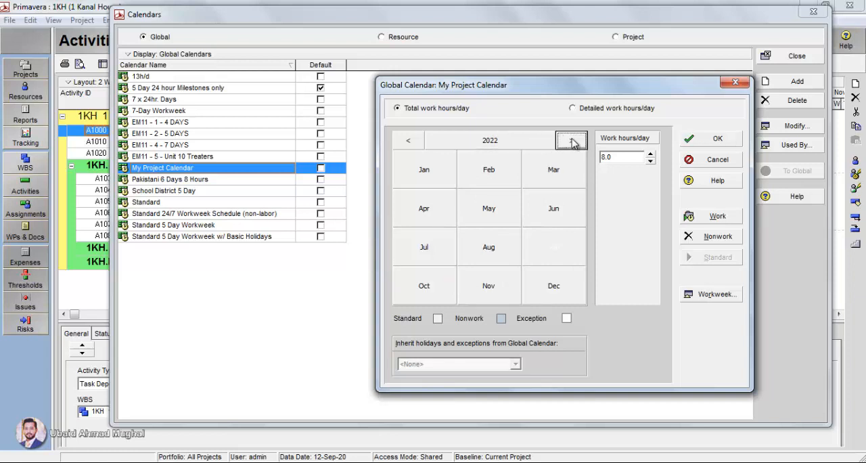
click(406, 141)
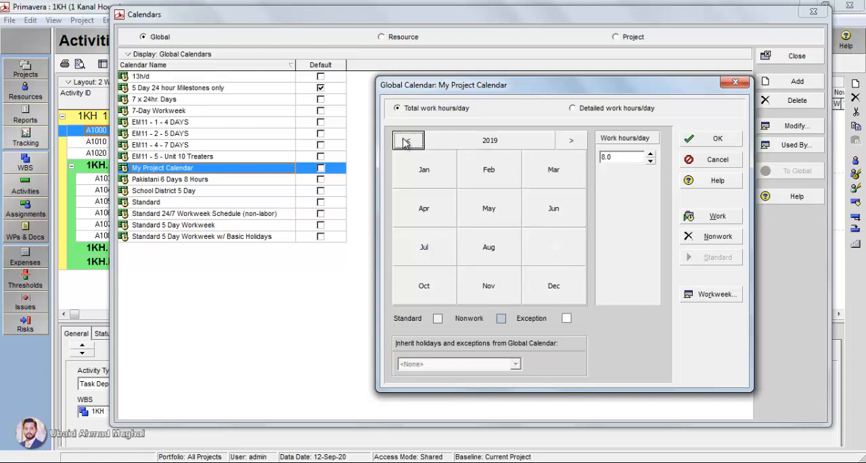
click(571, 140)
click(489, 141)
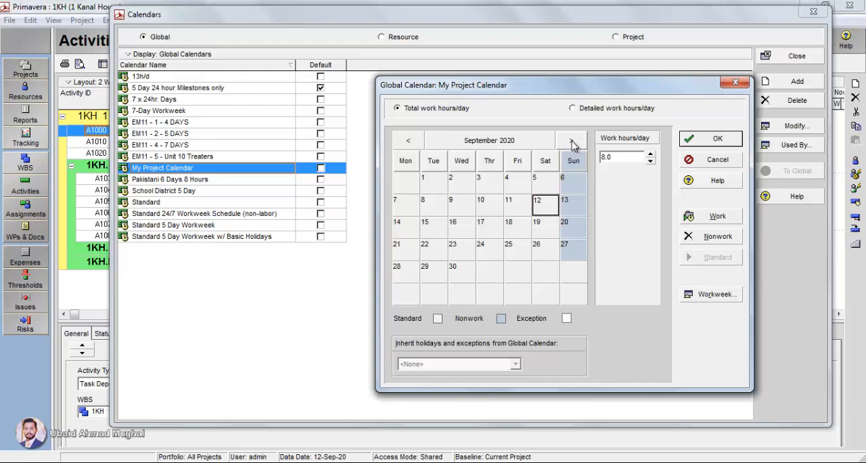
- Mark Wednesday 16 September 2020 as a nonwork day in the calendar
click(491, 204)
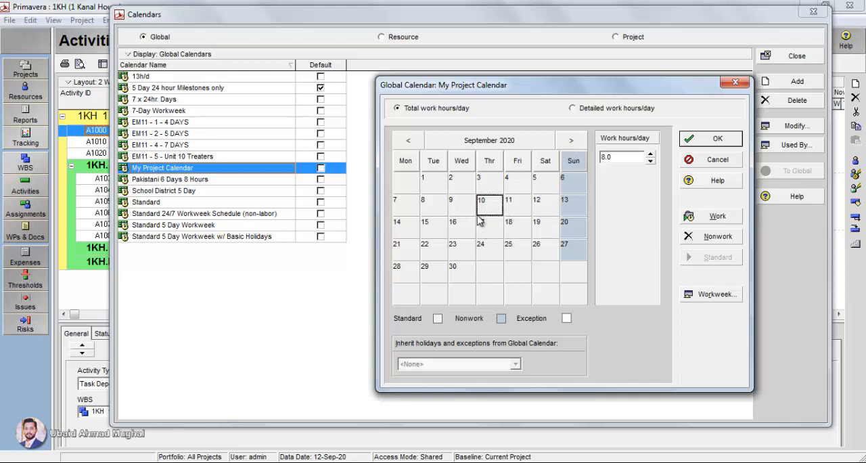
click(454, 230)
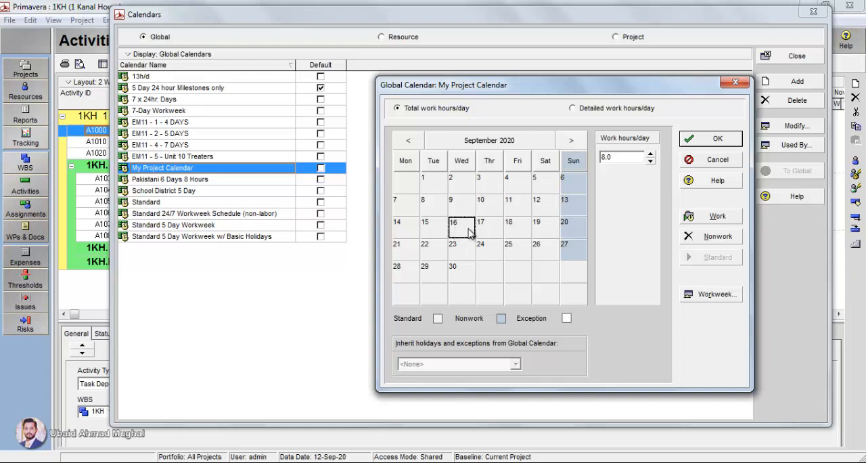
click(730, 238)
click(518, 233)
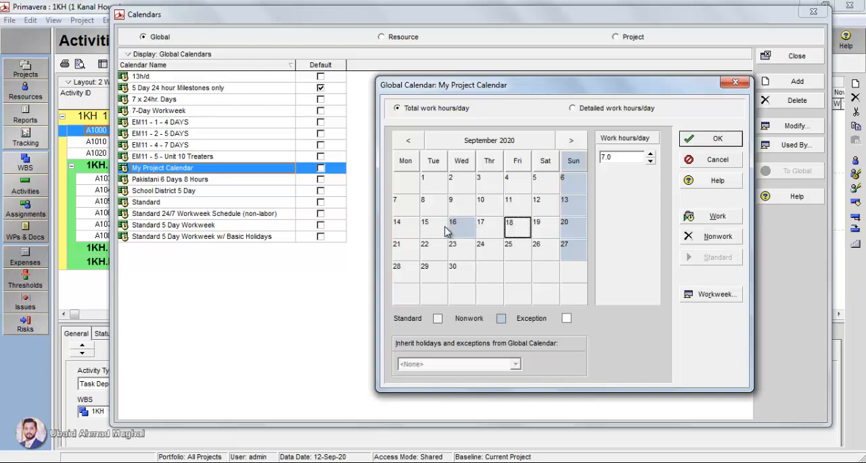
click(461, 231)
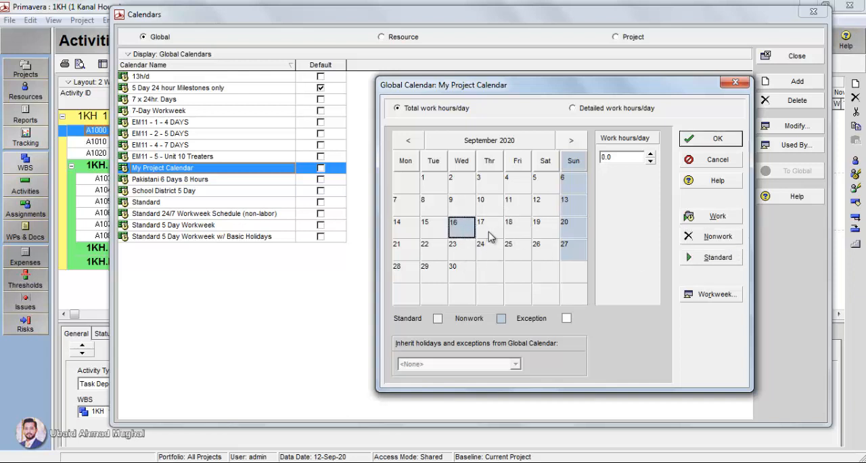
- Make Wednesday 9 September 2020 a nonworking day by setting its work hours to 0
click(620, 157)
click(617, 157)
click(466, 207)
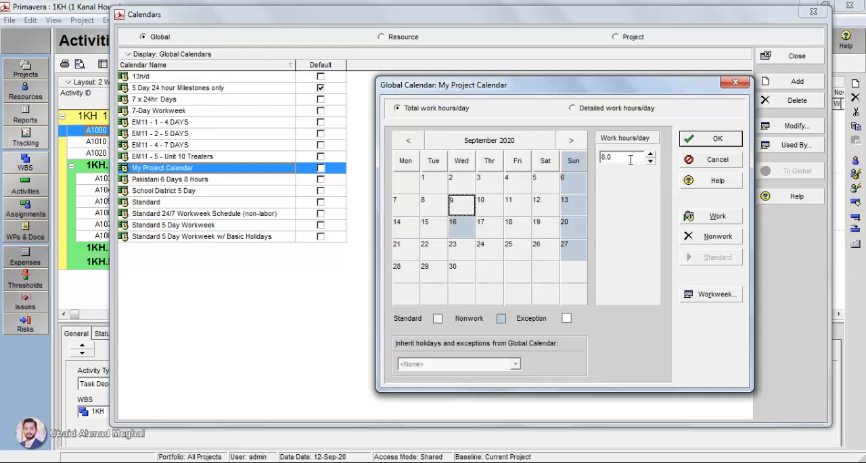
text(0)
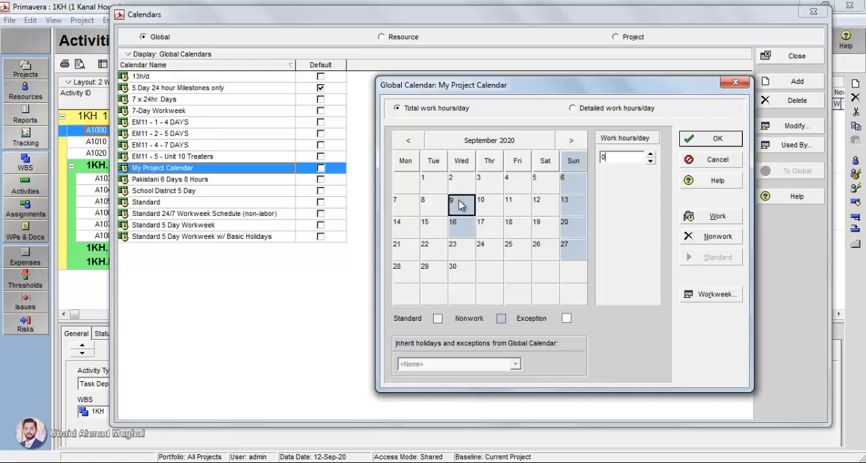
key(Right)
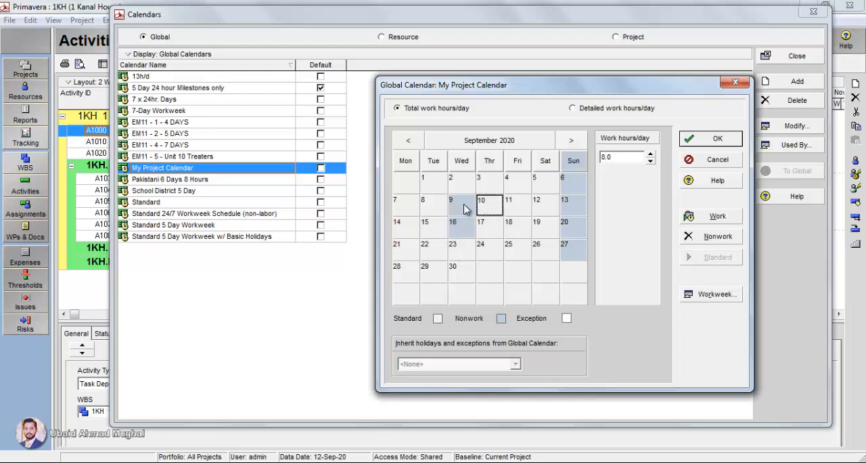
click(467, 210)
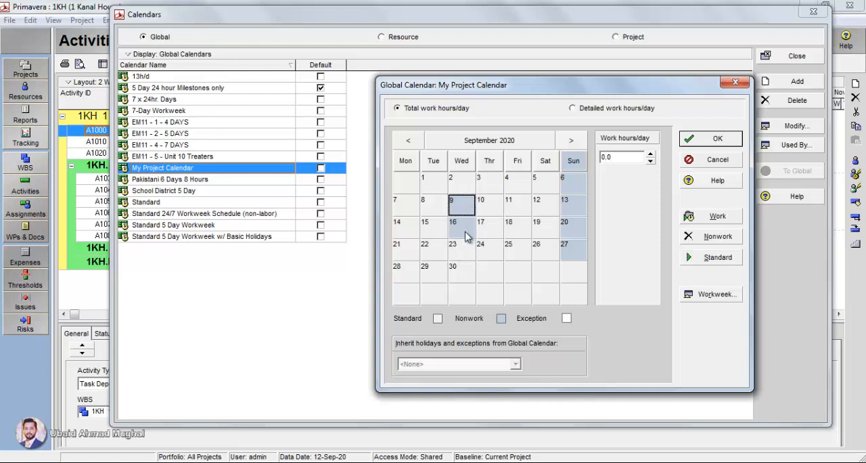
- Restore Wednesday 9 and Wednesday 16 September 2020 as working days in the calendar
click(707, 242)
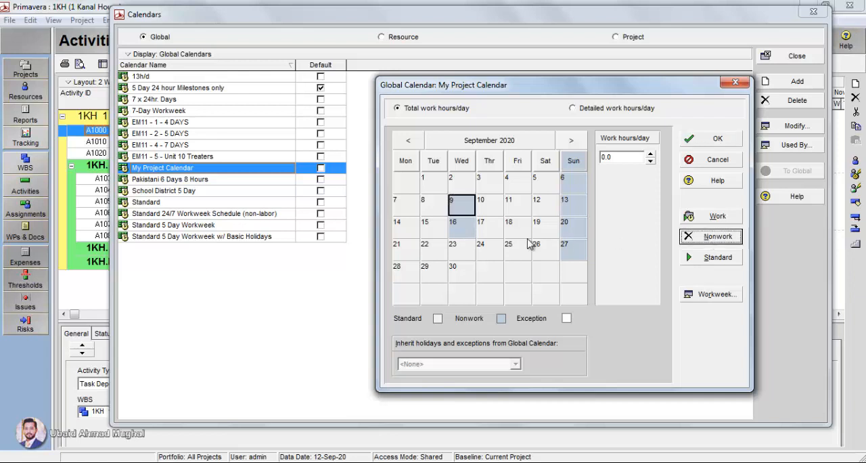
click(720, 218)
click(464, 228)
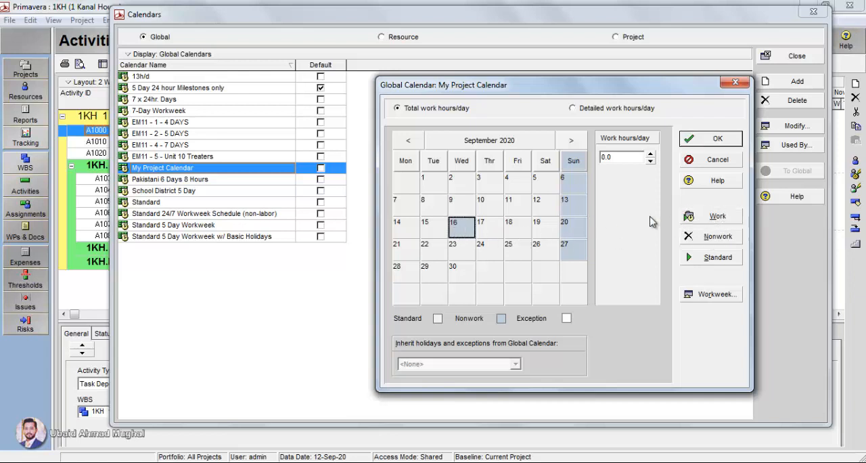
click(704, 219)
click(480, 225)
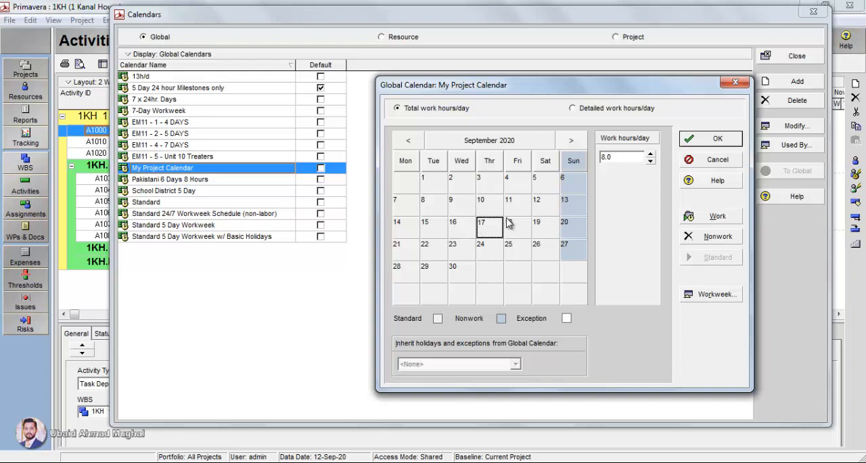
- View October 2020, save the changes to My Project Calendar, and leave the calendar list
click(570, 140)
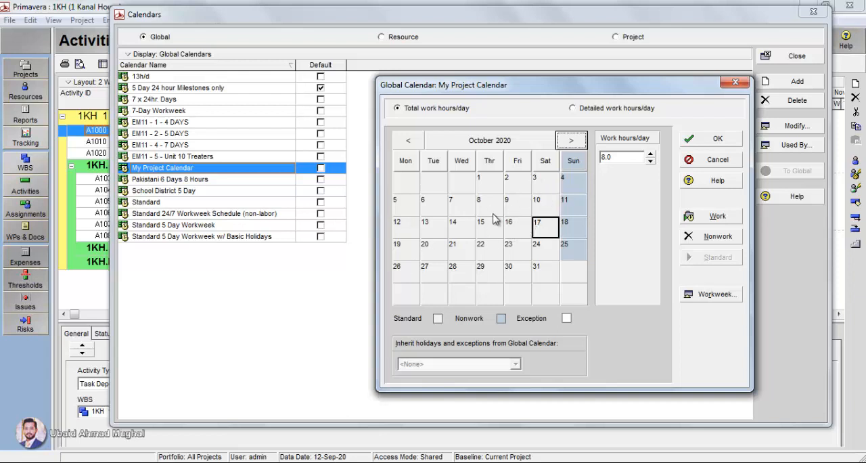
click(710, 138)
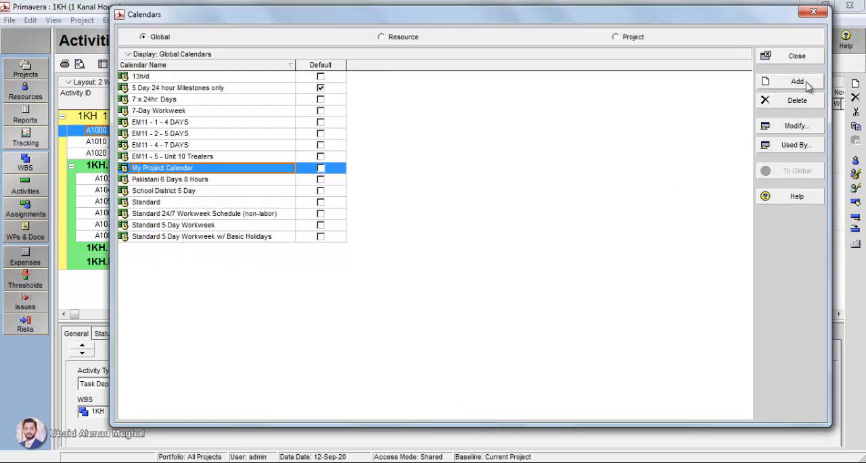
click(805, 57)
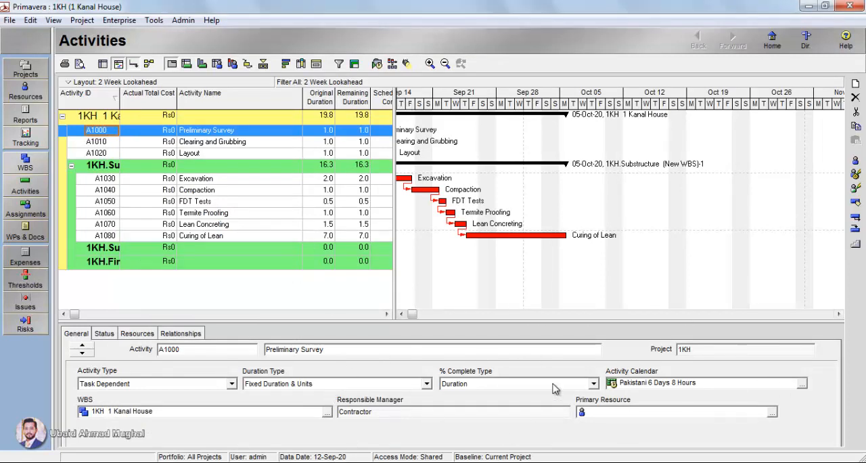
- Assign My Project Calendar as the activity calendar of A1000 Preliminary Survey
click(103, 142)
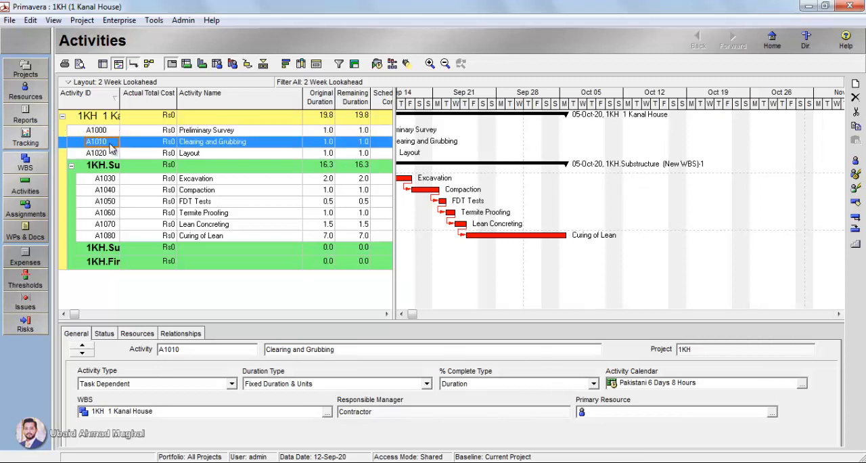
click(106, 131)
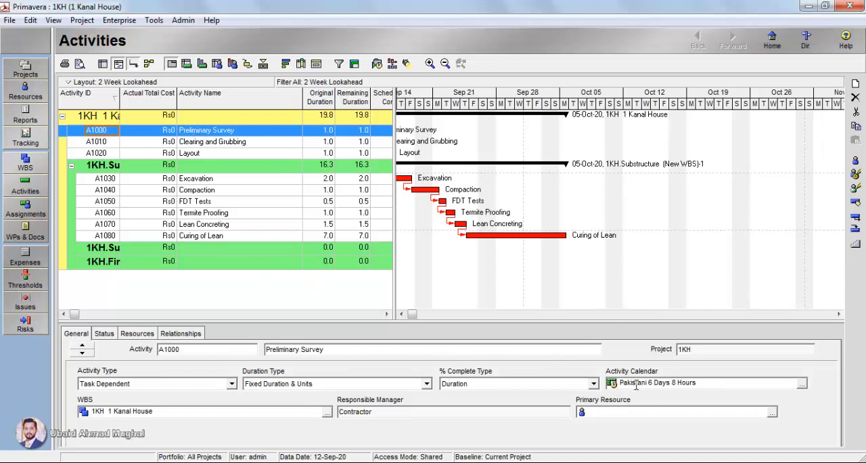
click(801, 383)
click(641, 148)
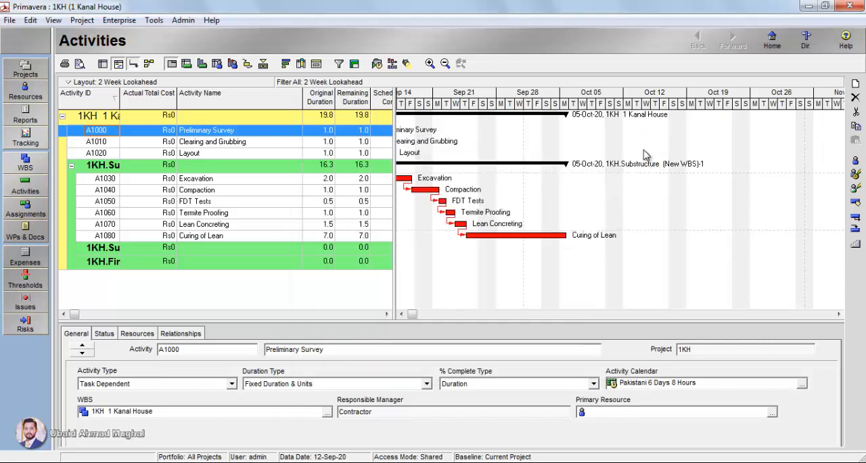
click(802, 385)
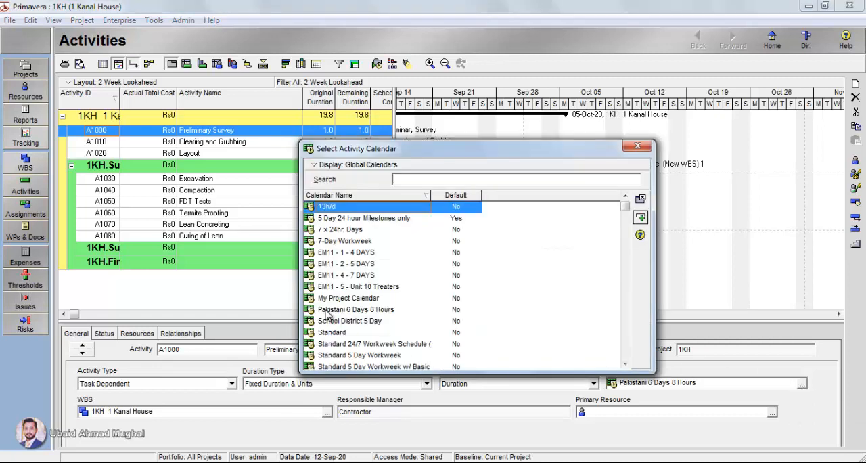
click(625, 365)
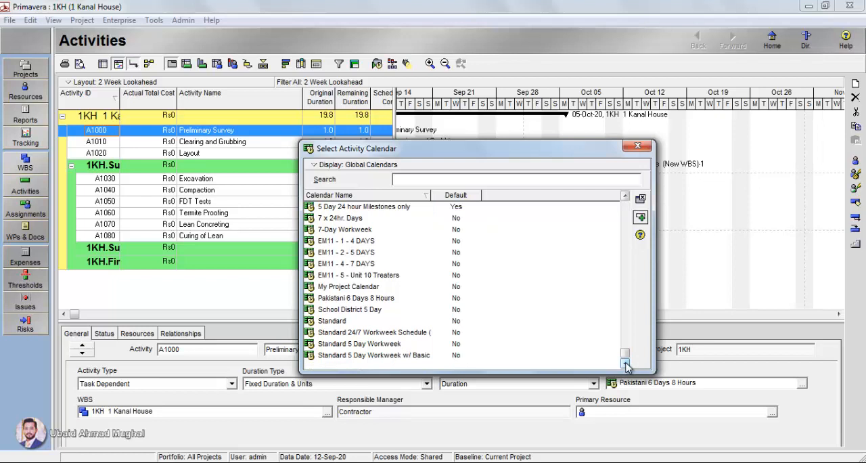
click(370, 287)
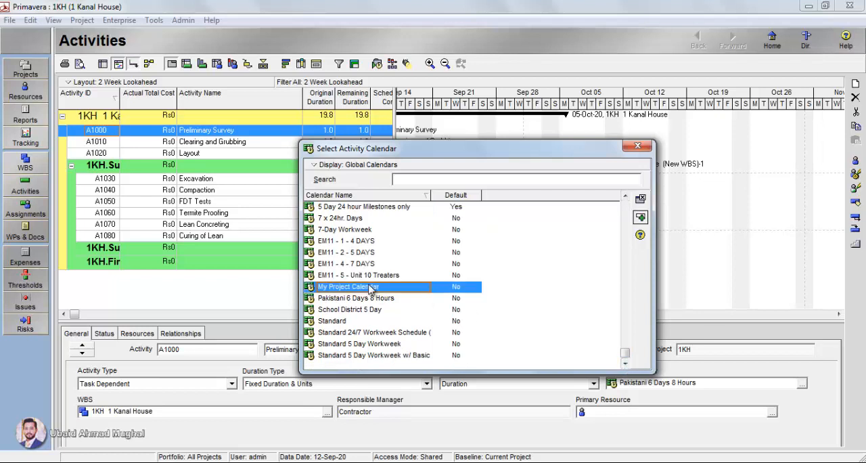
click(640, 217)
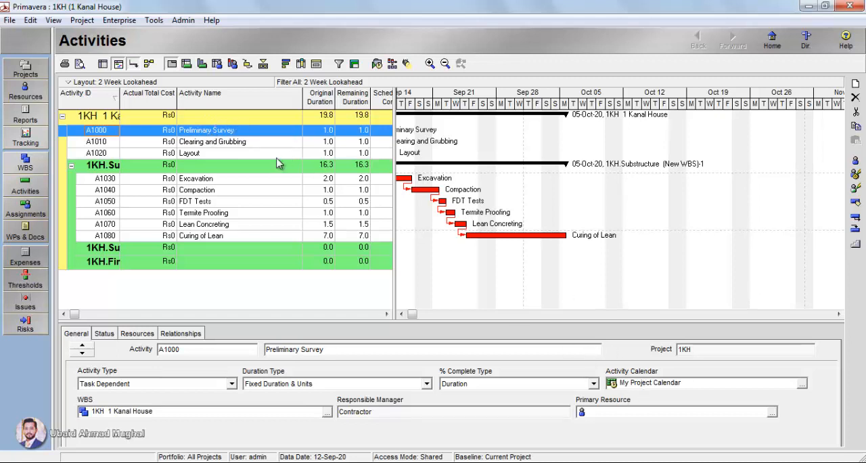
- Compare the activity calendars assigned to Preliminary Survey, Clearing and Grubbing, and Layout
click(259, 144)
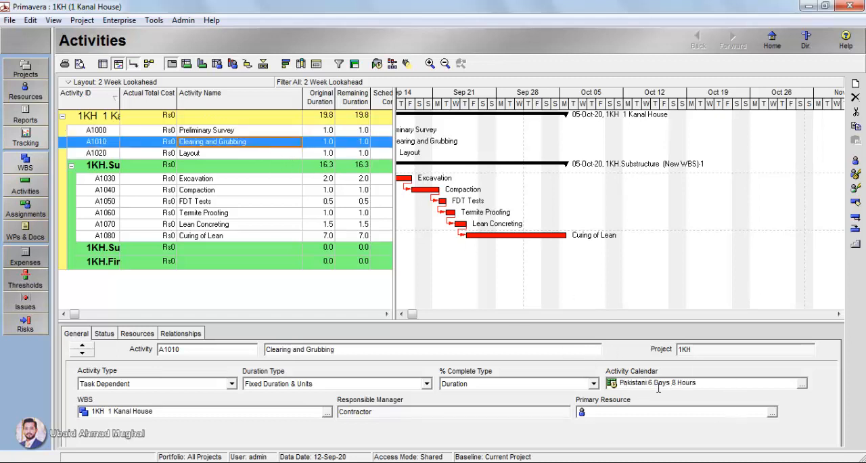
click(232, 131)
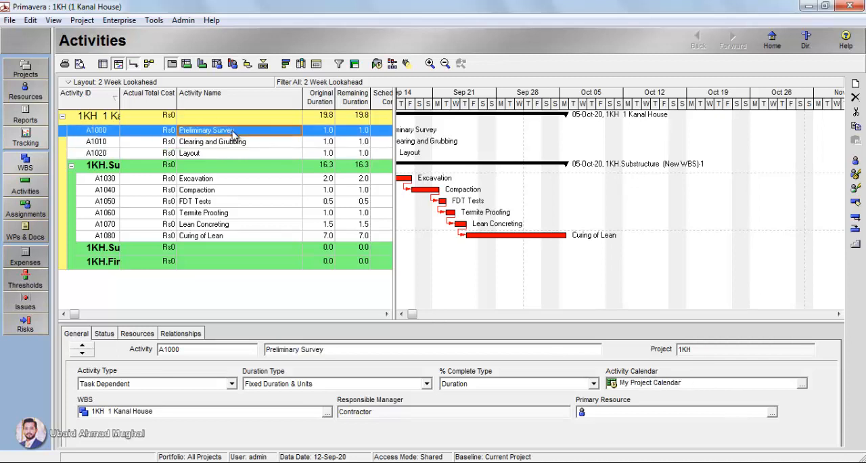
click(228, 142)
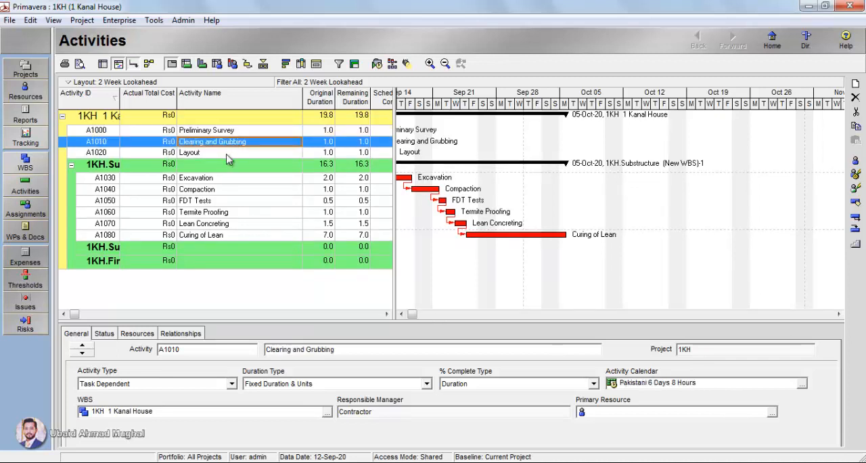
click(220, 150)
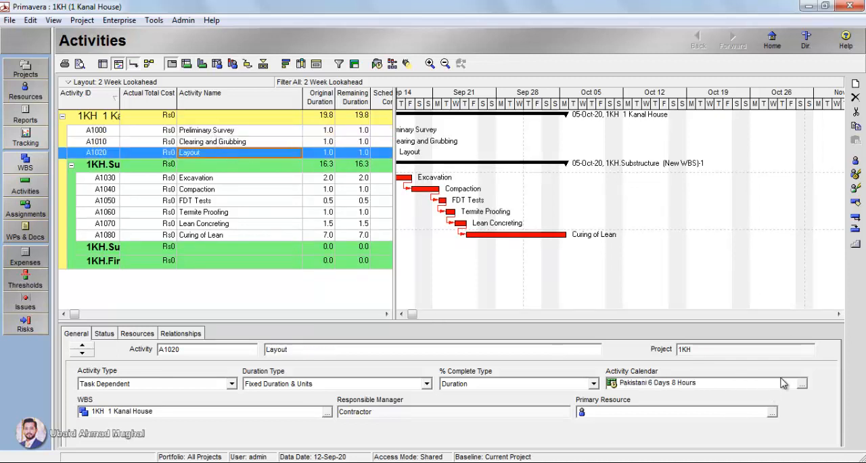
click(269, 144)
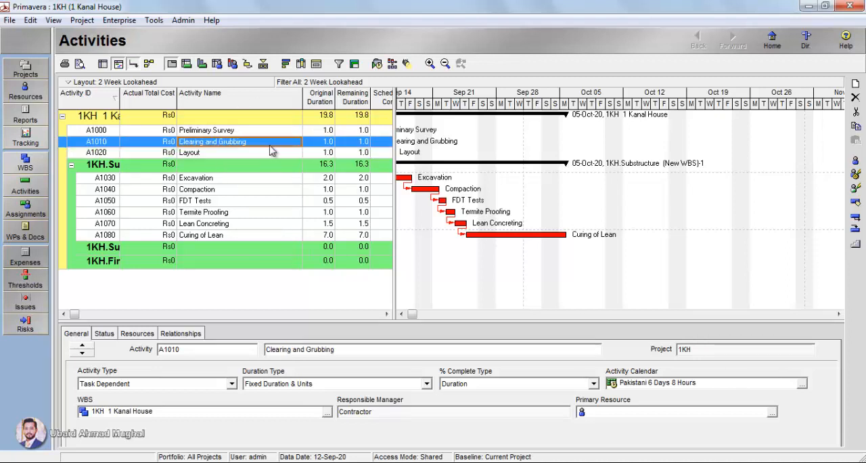
click(242, 129)
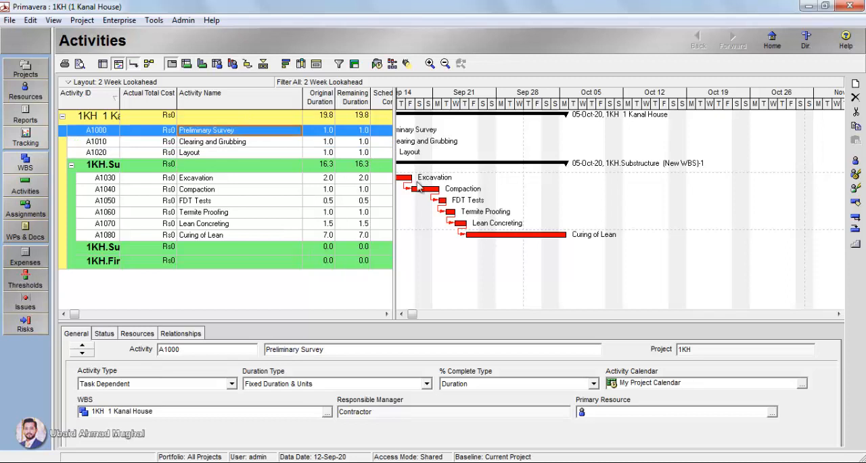